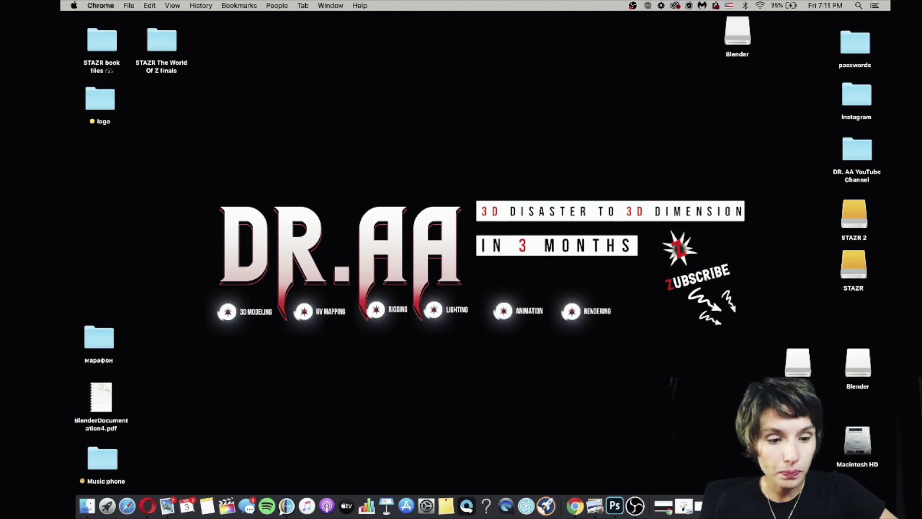
Load blender.org in a new Chrome window.
{"action": "key", "text": "super+n"}
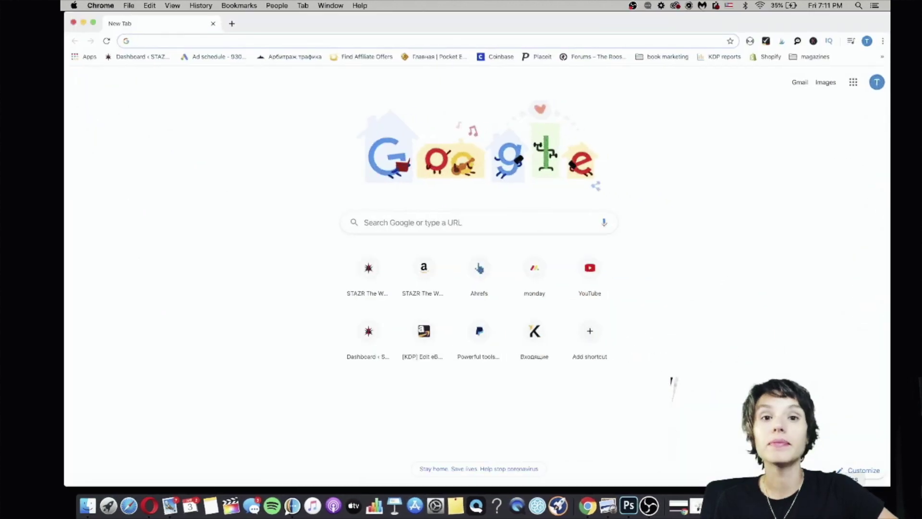
{"action": "type", "text": "blender.org"}
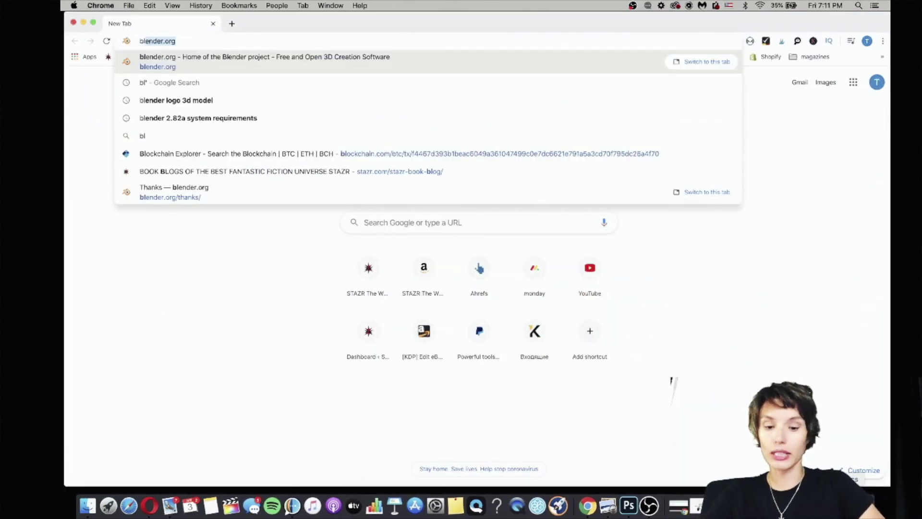
{"action": "key", "text": "Return"}
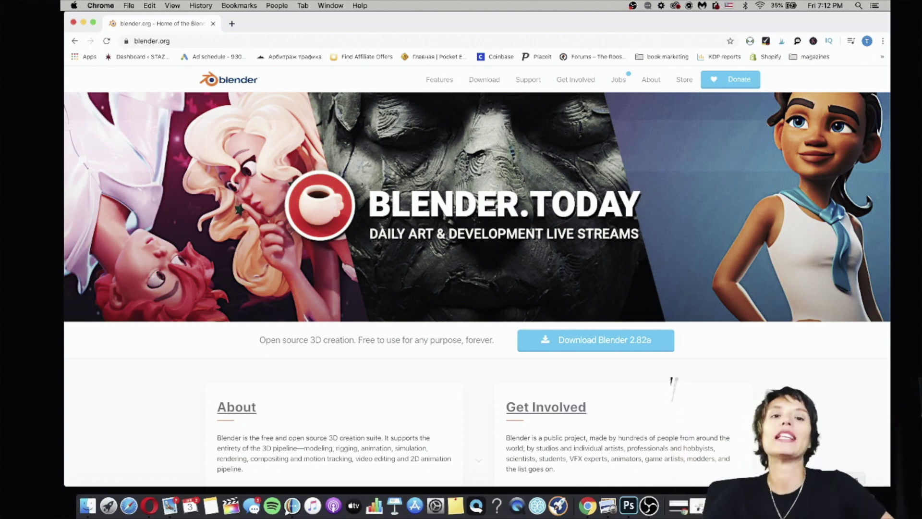
Download the Blender 2.82a macOS disk image (190MB) from the download page.
{"action": "left_click", "coordinate": [616, 336]}
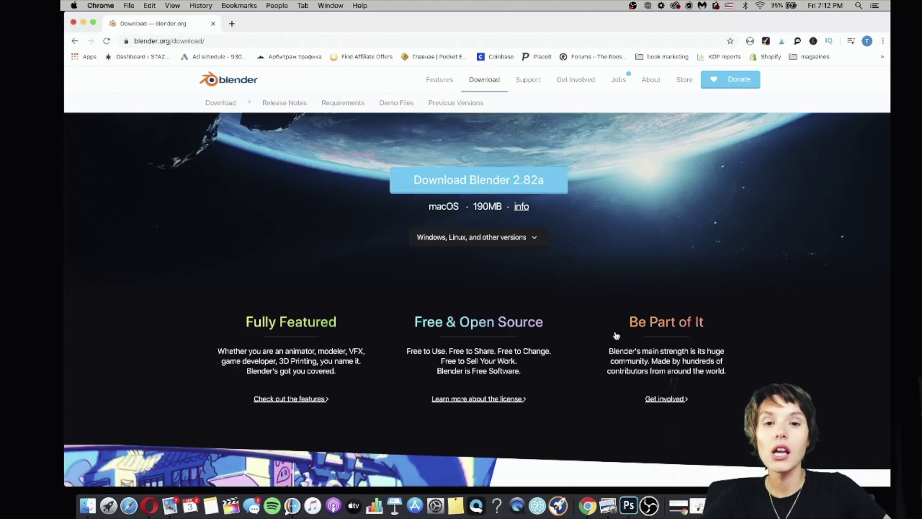
{"action": "left_click", "coordinate": [518, 180]}
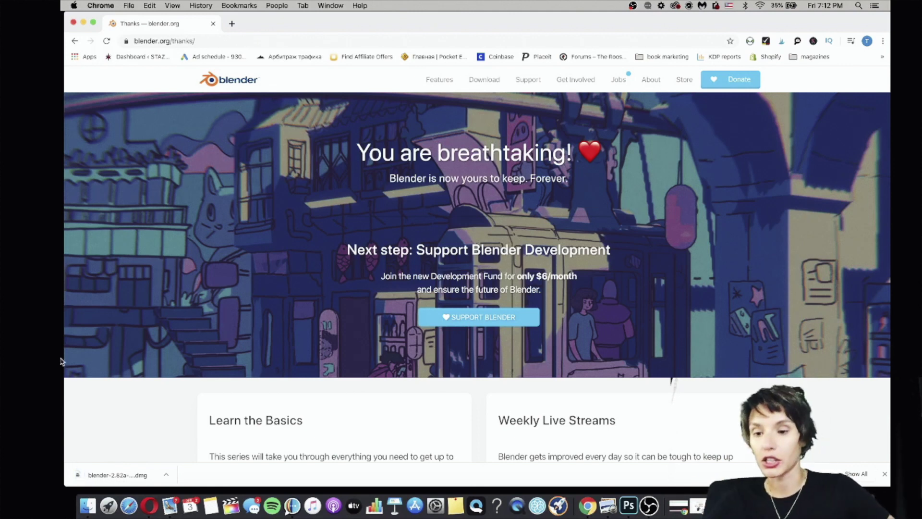
Mount the downloaded Blender disk image and bring its installer window into view.
{"action": "left_click", "coordinate": [136, 473]}
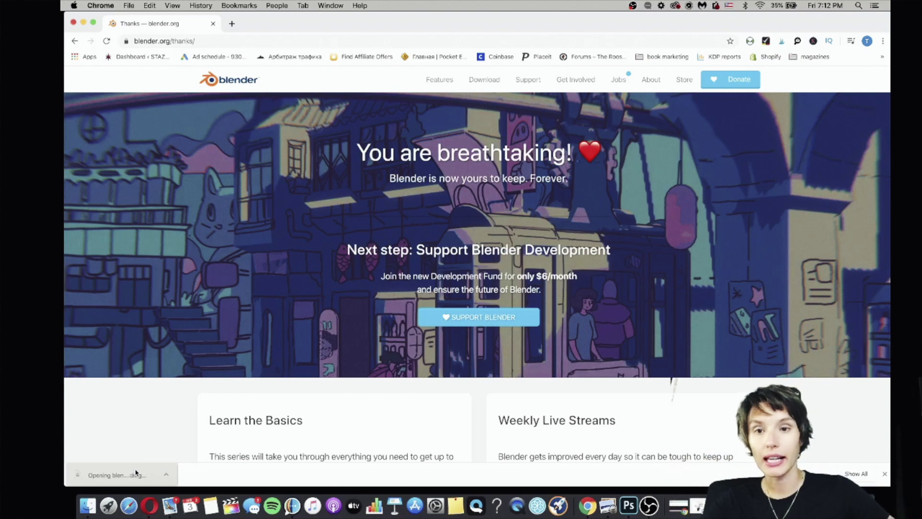
{"action": "left_click", "coordinate": [83, 24]}
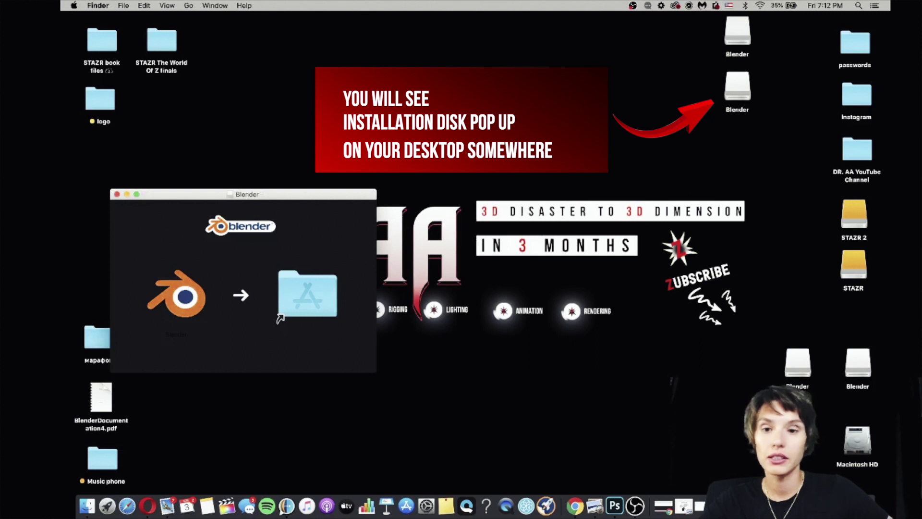
{"action": "left_click_drag", "start_coordinate": [335, 197], "coordinate": [532, 36]}
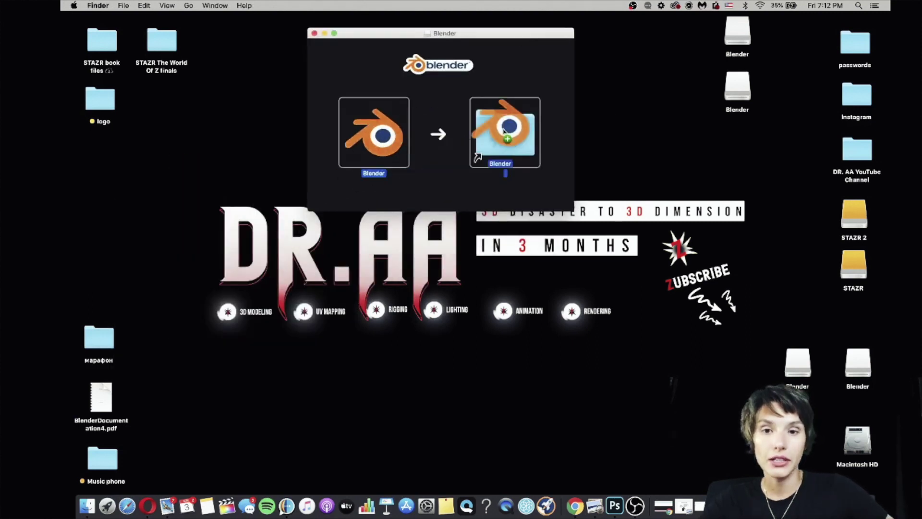
Copy Blender into Applications, replacing the existing Blender app.
{"action": "left_click_drag", "start_coordinate": [378, 142], "coordinate": [506, 133]}
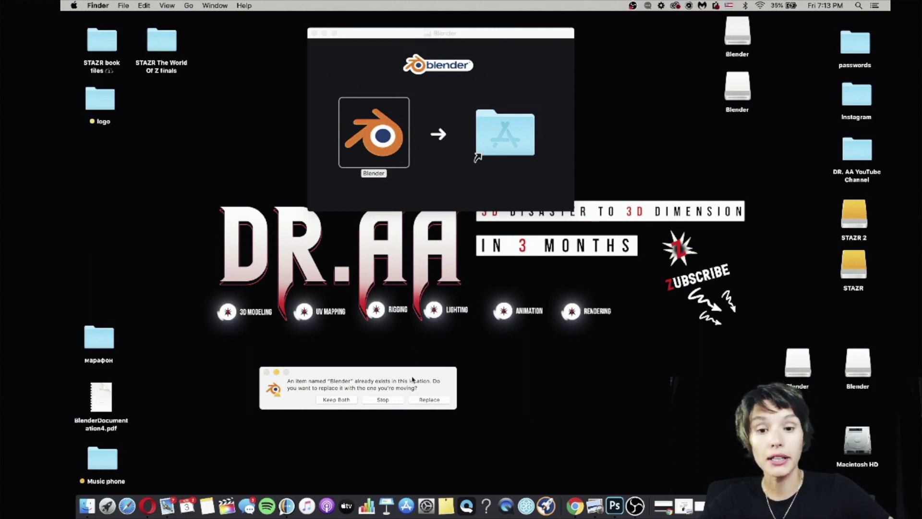
{"action": "left_click", "coordinate": [430, 401]}
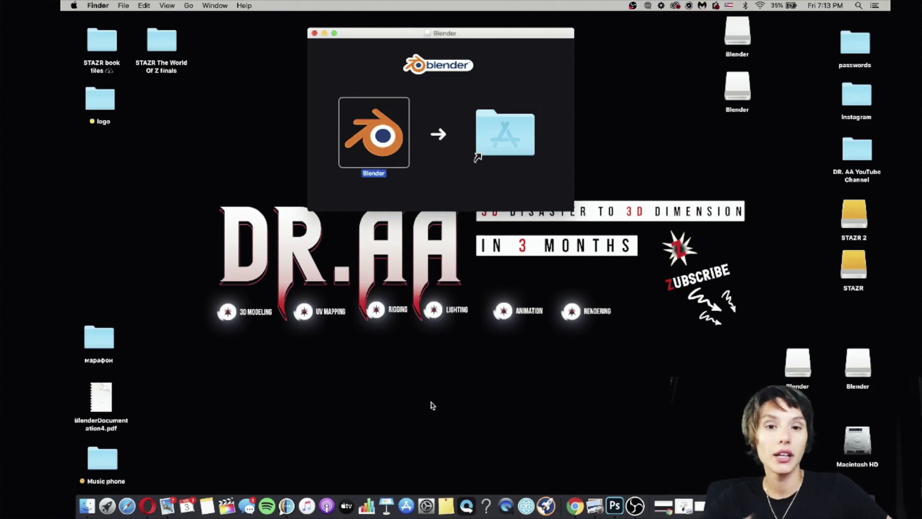
Launch the newly installed Blender from the Applications folder.
{"action": "left_click", "coordinate": [515, 148]}
{"action": "double_click", "coordinate": [516, 148]}
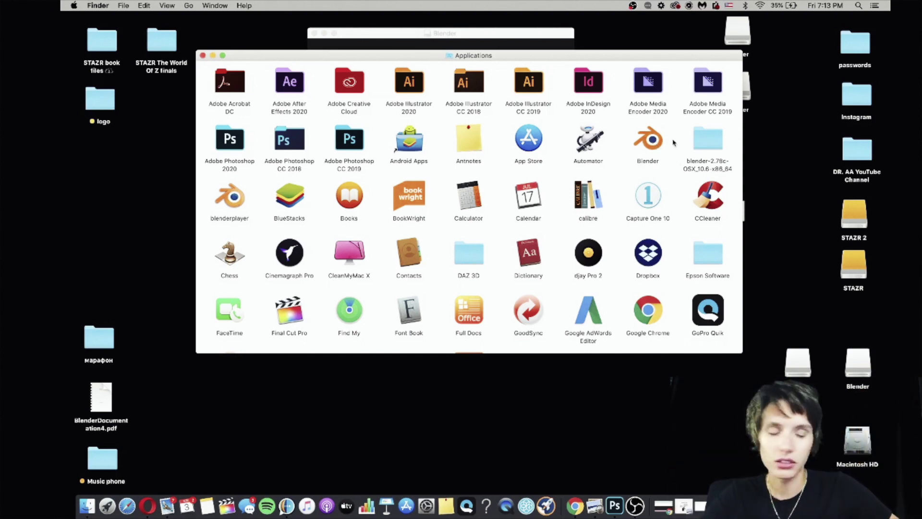
{"action": "double_click", "coordinate": [659, 144]}
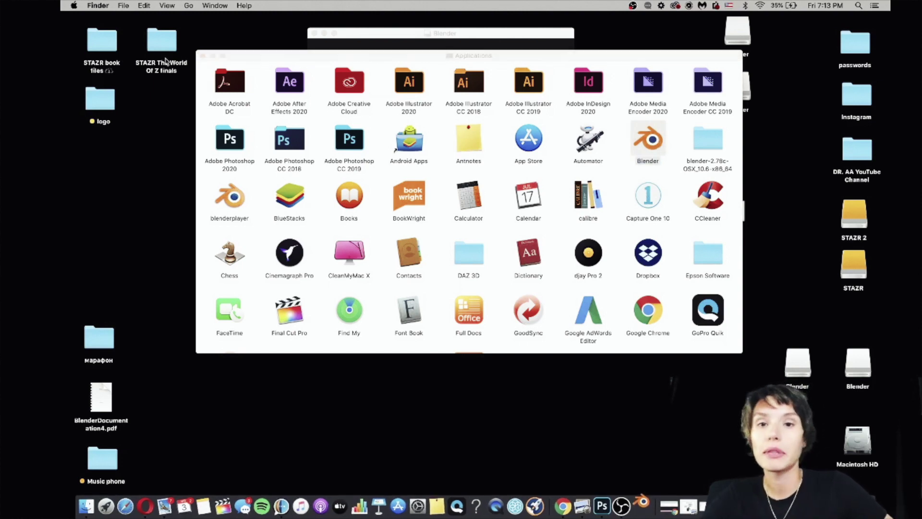
Clear the Finder windows and allow Blender to open despite the downloaded-app warning.
{"action": "left_click", "coordinate": [214, 55]}
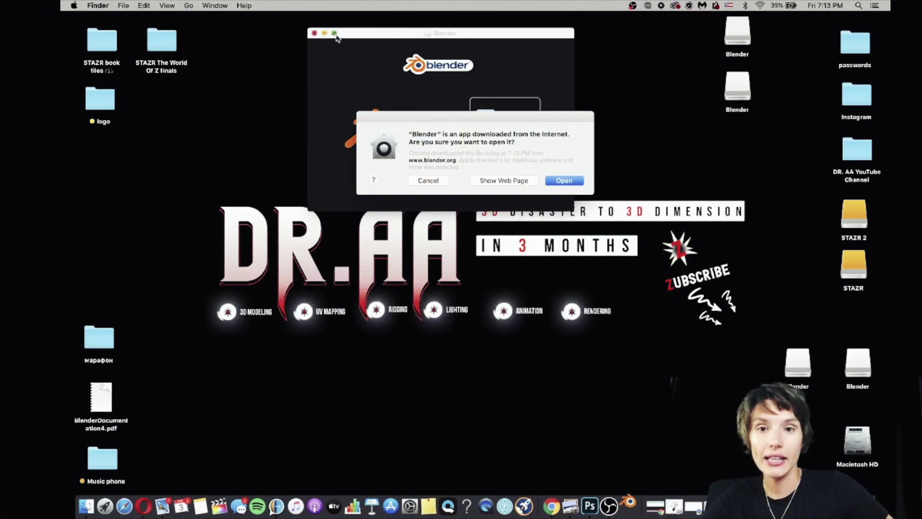
{"action": "left_click", "coordinate": [325, 34]}
{"action": "left_click_drag", "start_coordinate": [467, 121], "coordinate": [463, 95]}
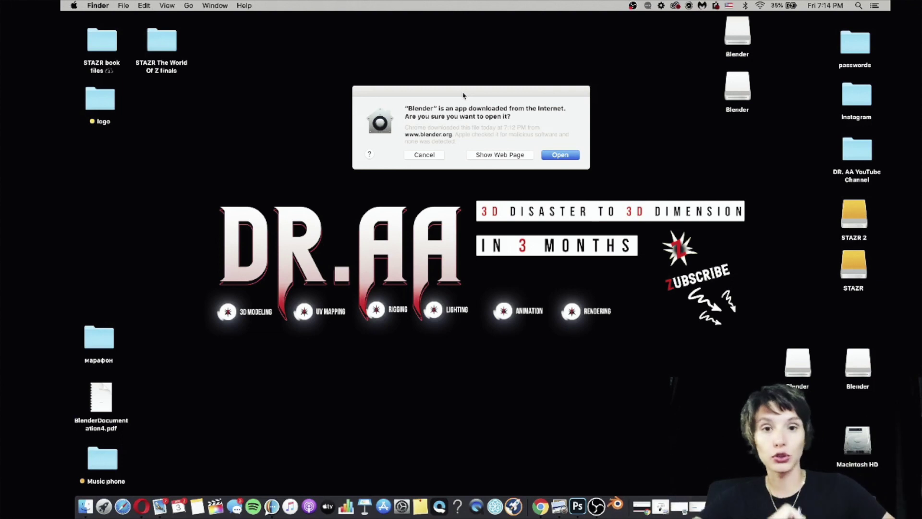
{"action": "left_click", "coordinate": [578, 156]}
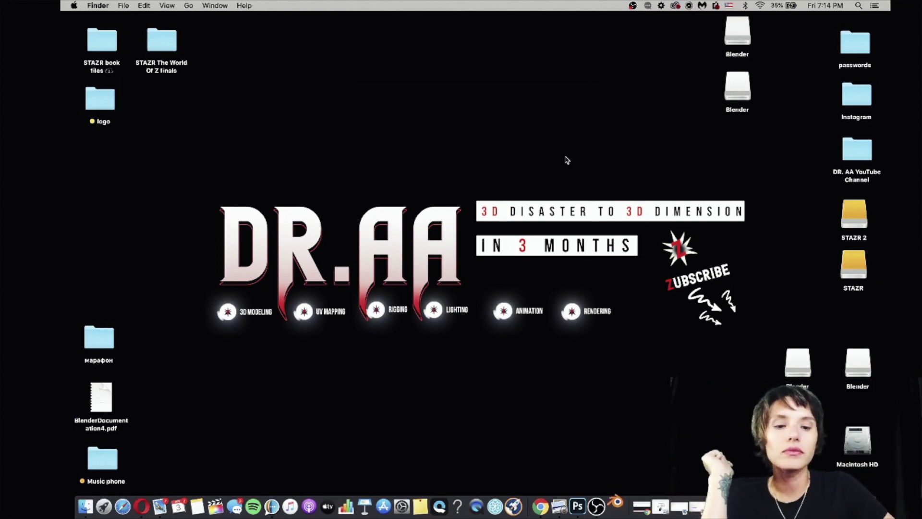